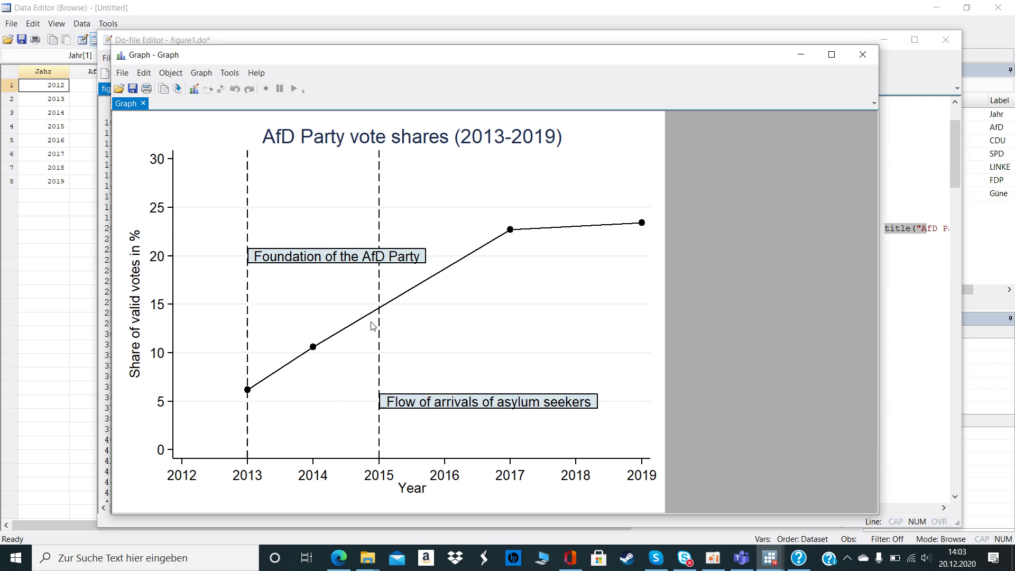
click(276, 14)
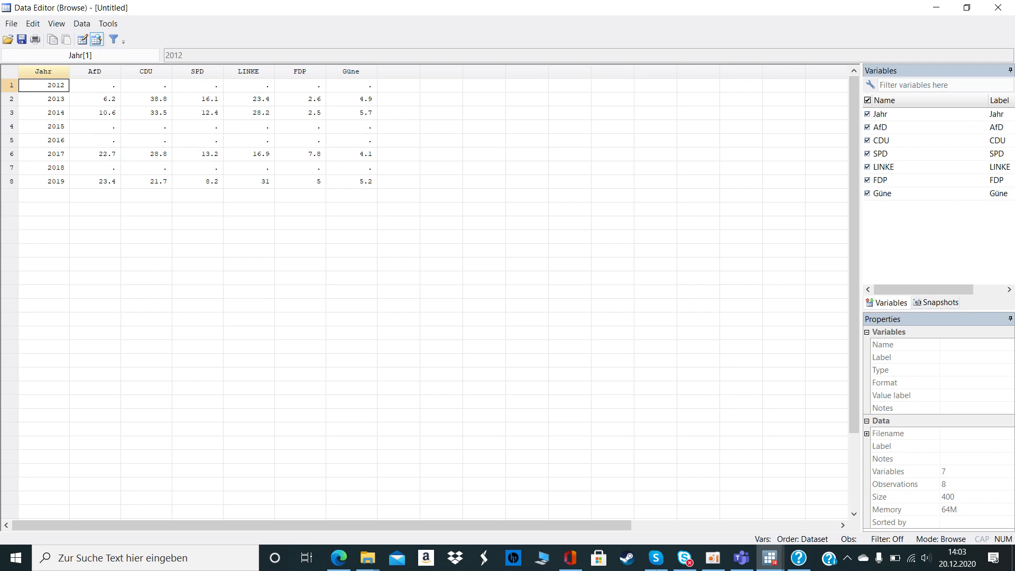
click(769, 558)
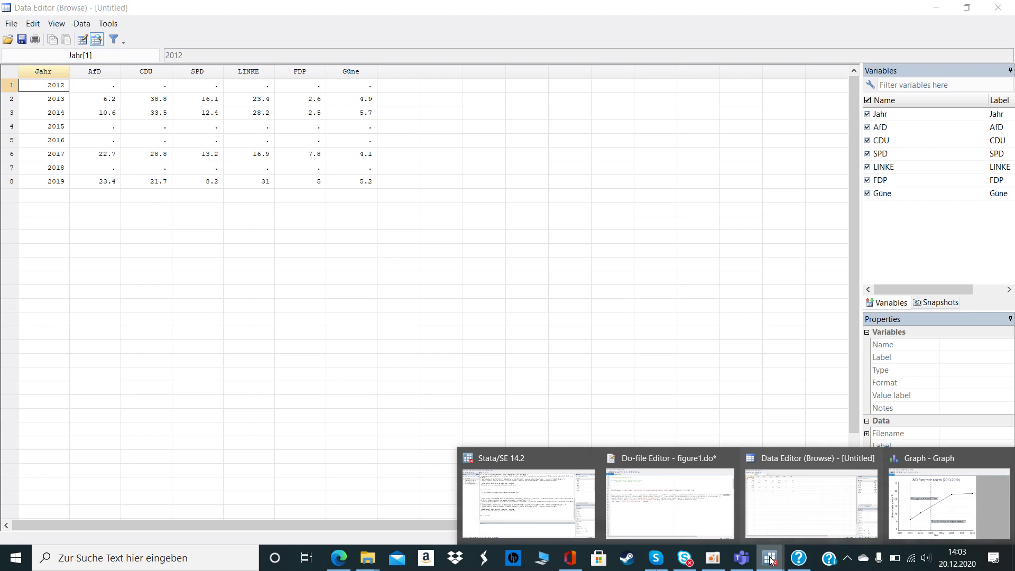
Bring the figure1.do editor, with the import, AfD graph and PDF export commands, to the front
click(694, 512)
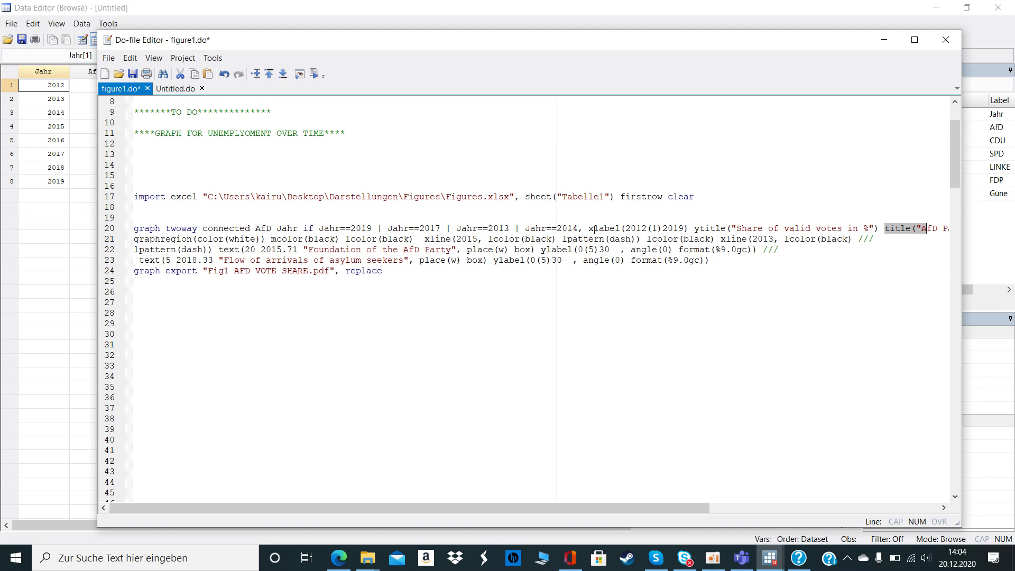
drag(589, 229, 937, 228)
shift+click(876, 217)
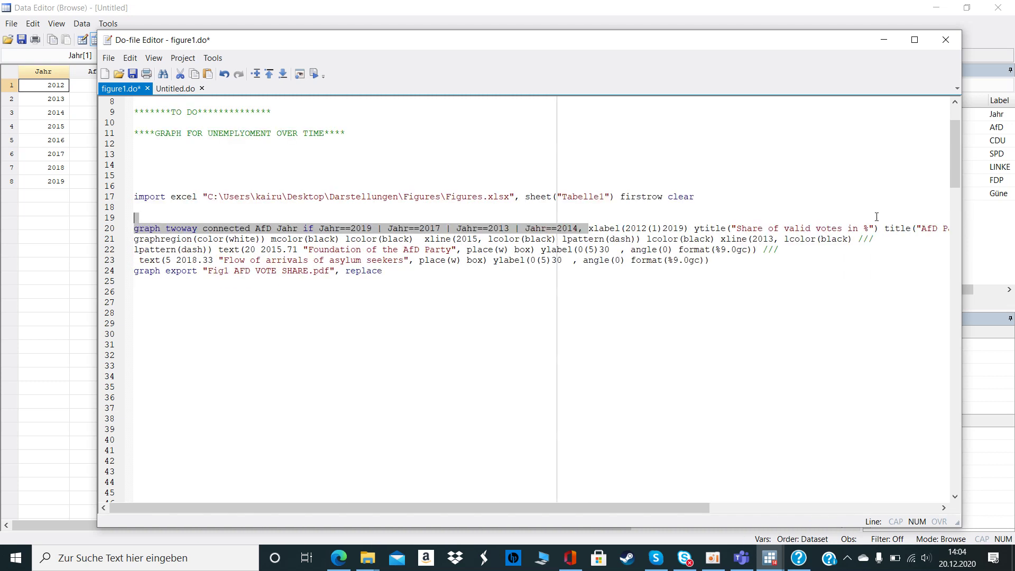
drag(857, 222, 856, 231)
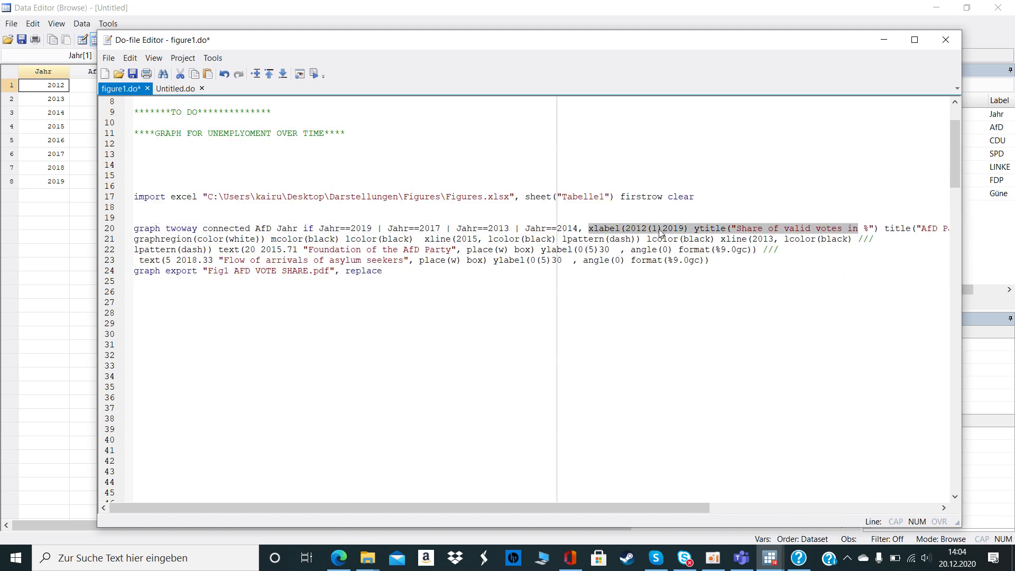
click(688, 229)
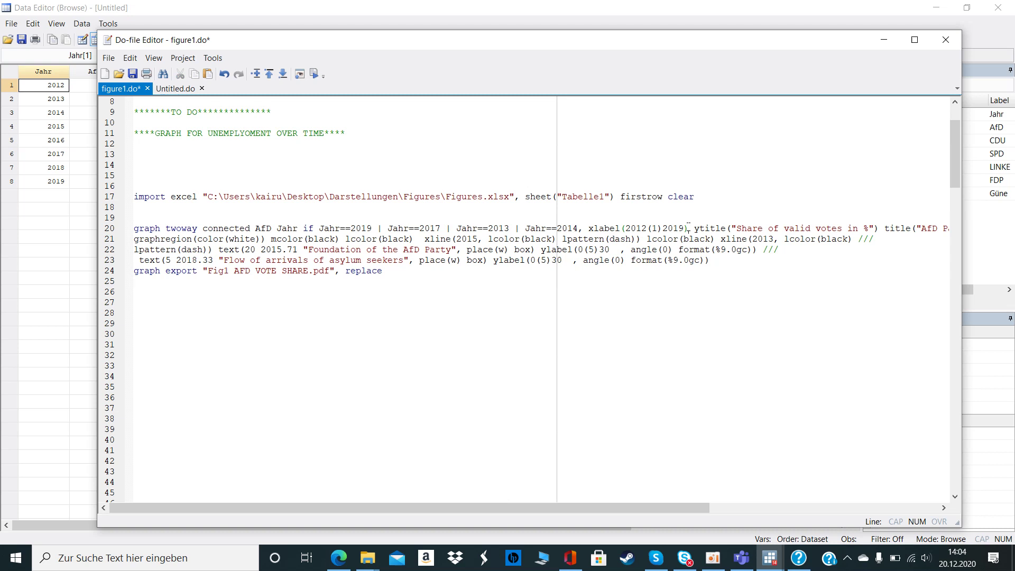
drag(661, 507, 868, 509)
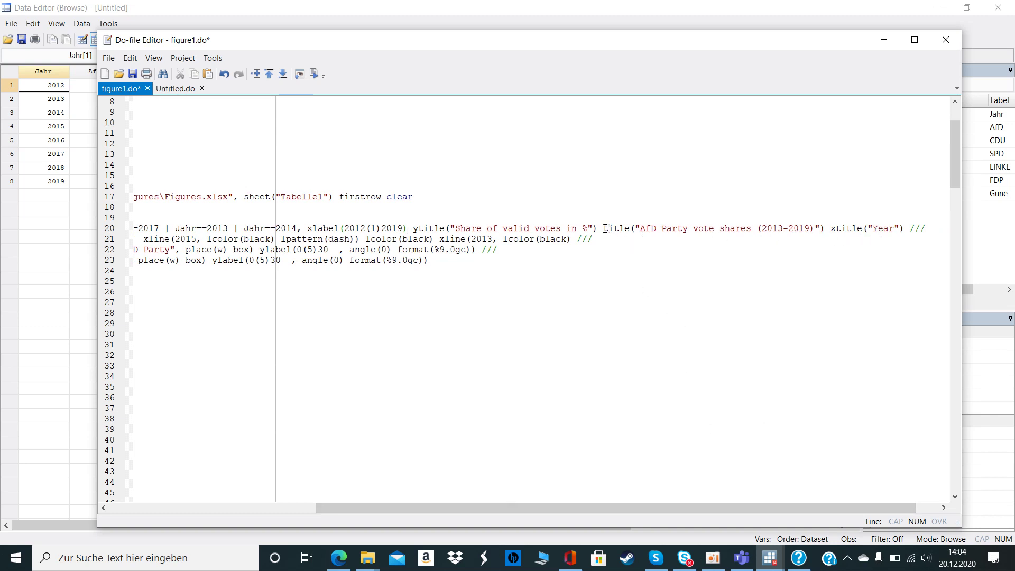
drag(603, 228, 804, 272)
click(804, 272)
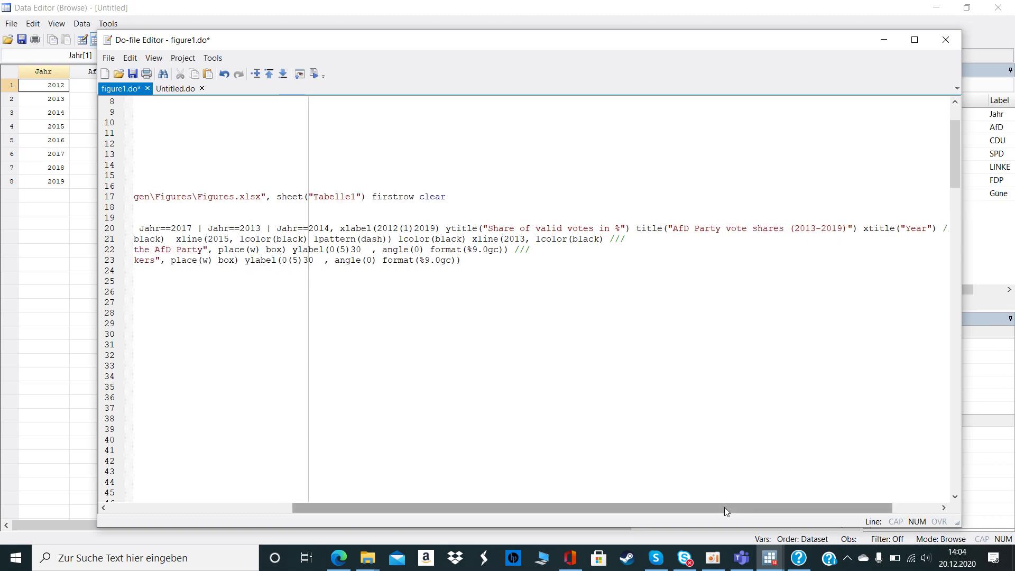
drag(724, 507, 518, 507)
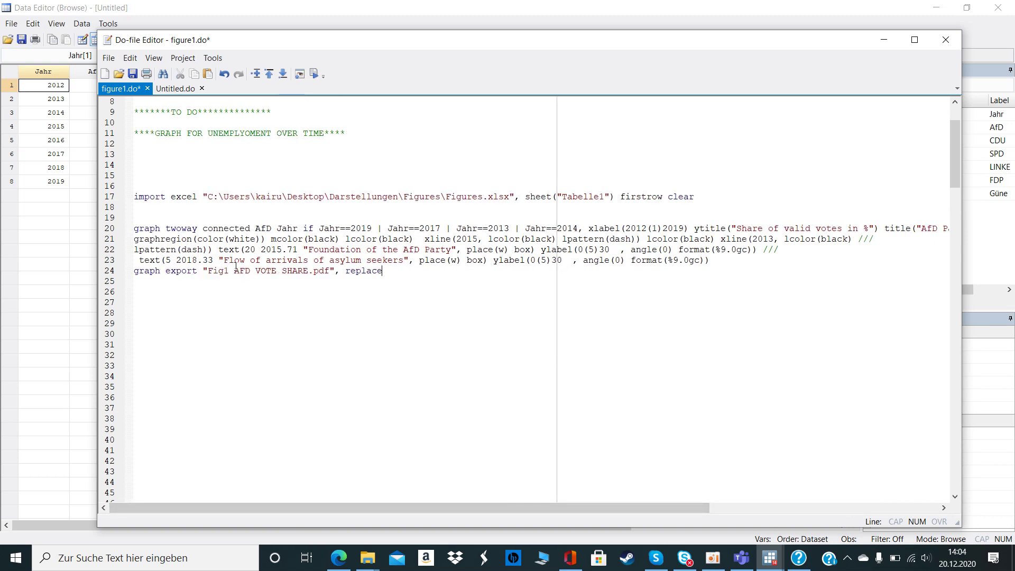